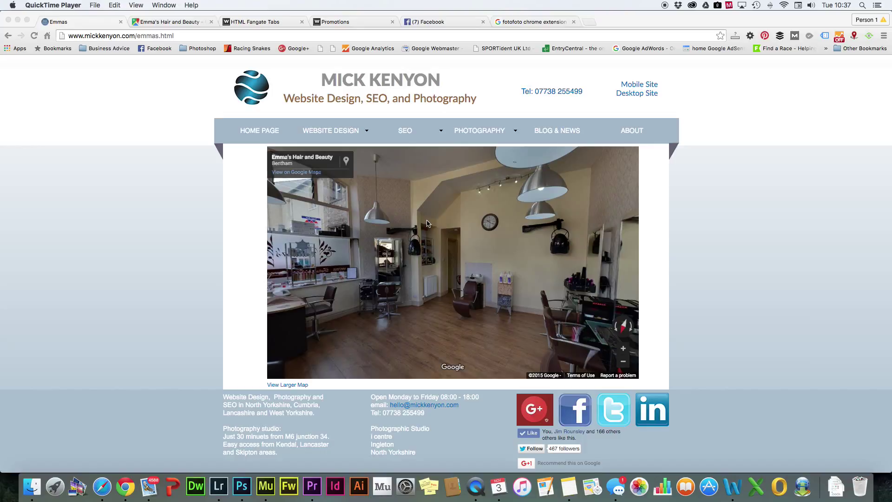
# Step: Switch Chrome from the Emmas page to the Facebook news feed tab
pyautogui.click(451, 21)
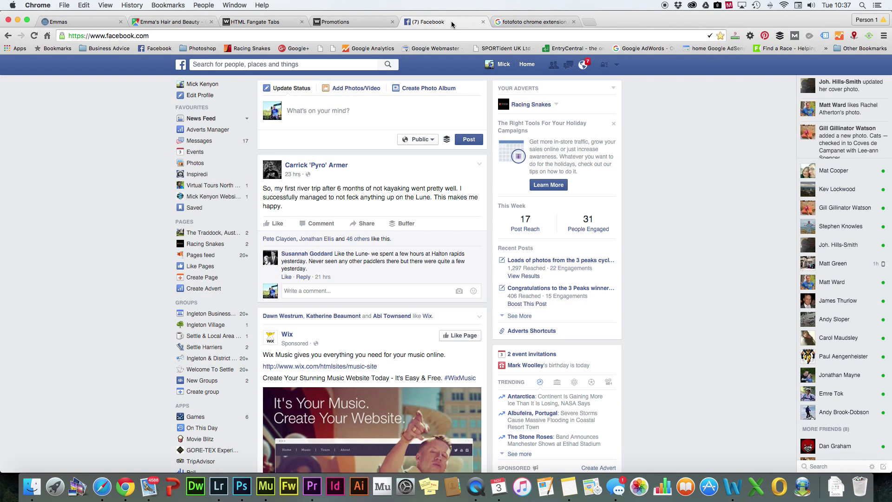
# Step: Search Facebook for Emma's Hair and Beauty and open its page
pyautogui.click(306, 64)
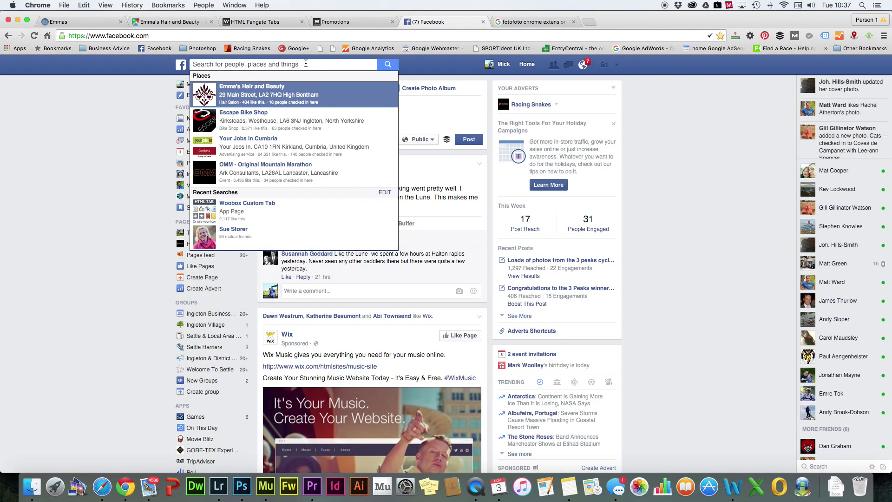
pyautogui.click(246, 96)
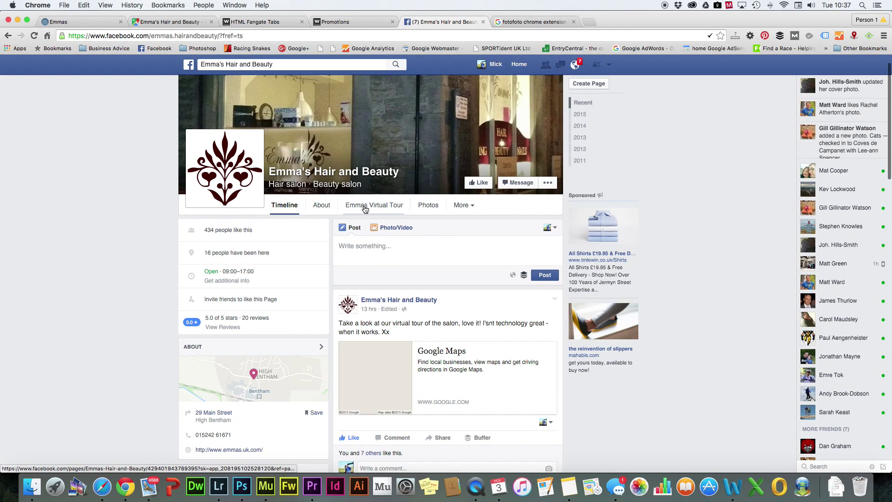
pyautogui.scroll(-5, 355, 285)
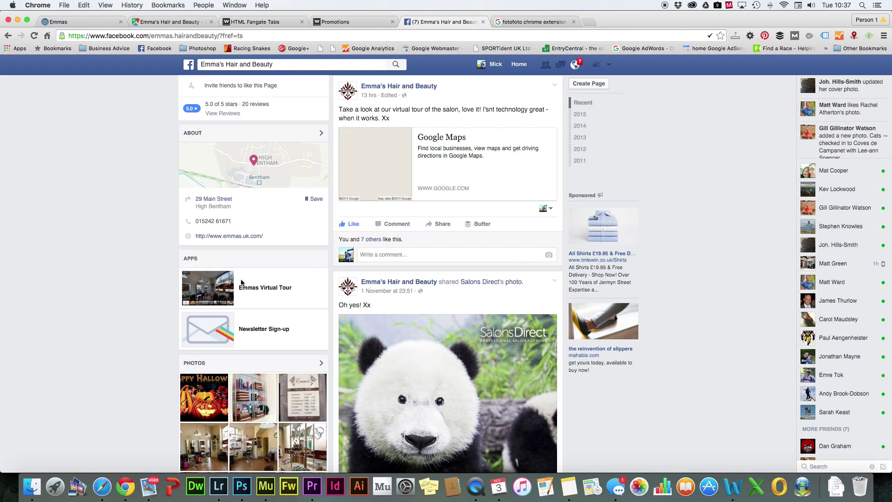
pyautogui.scroll(3, 293, 267)
pyautogui.scroll(1, 295, 264)
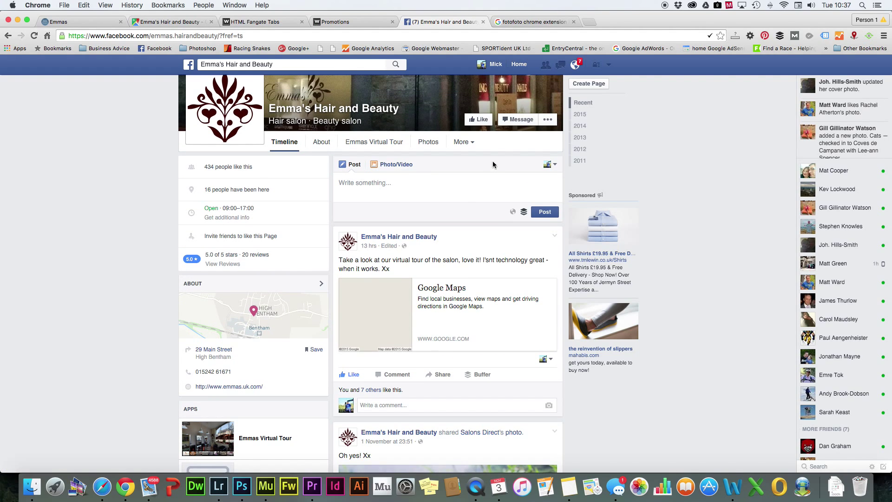
# Step: Open the Emmas Virtual Tour tab and turn the salon panorama toward the NAILS window
pyautogui.click(391, 145)
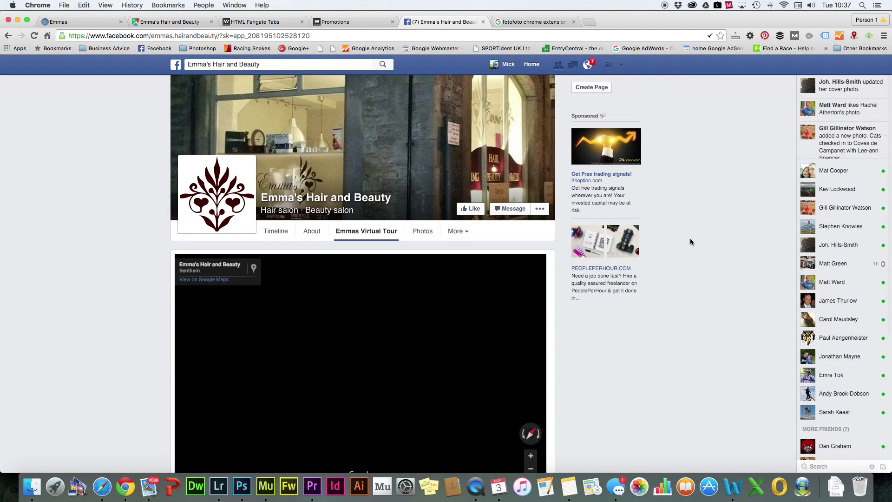
pyautogui.scroll(-1, 689, 243)
pyautogui.click(383, 328)
pyautogui.moveTo(382, 325); pyautogui.dragTo(234, 313)
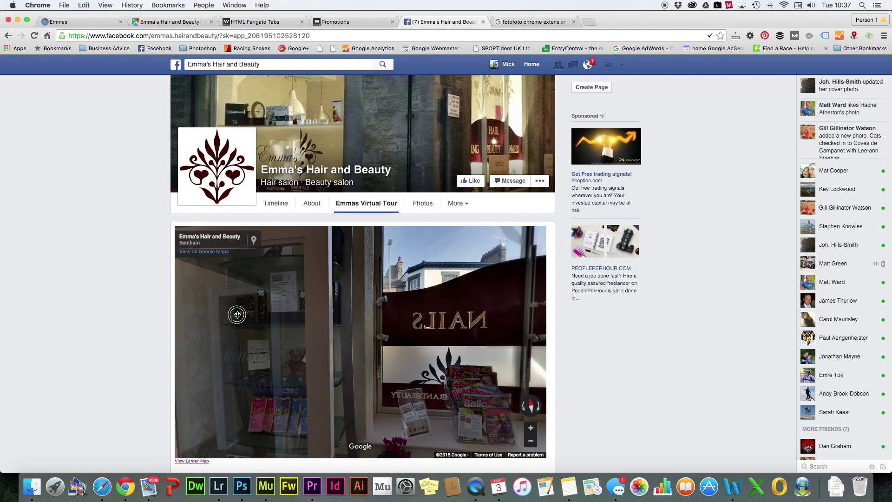
pyautogui.click(236, 314)
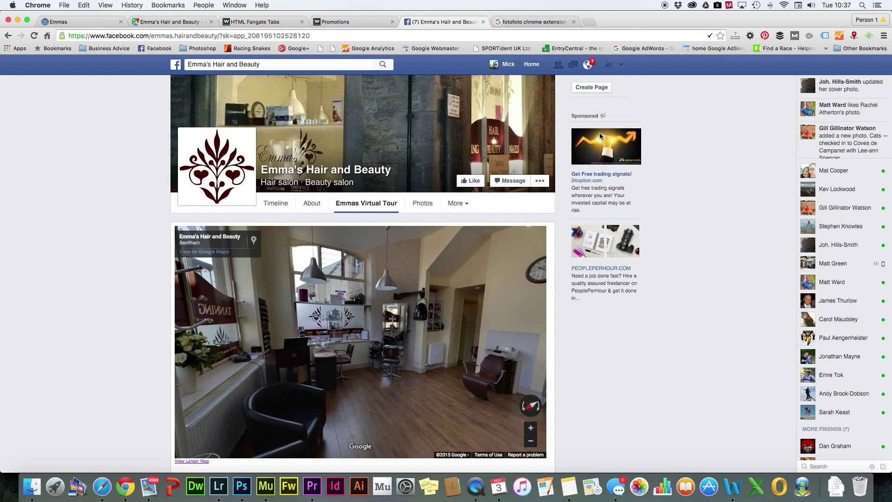
pyautogui.click(532, 22)
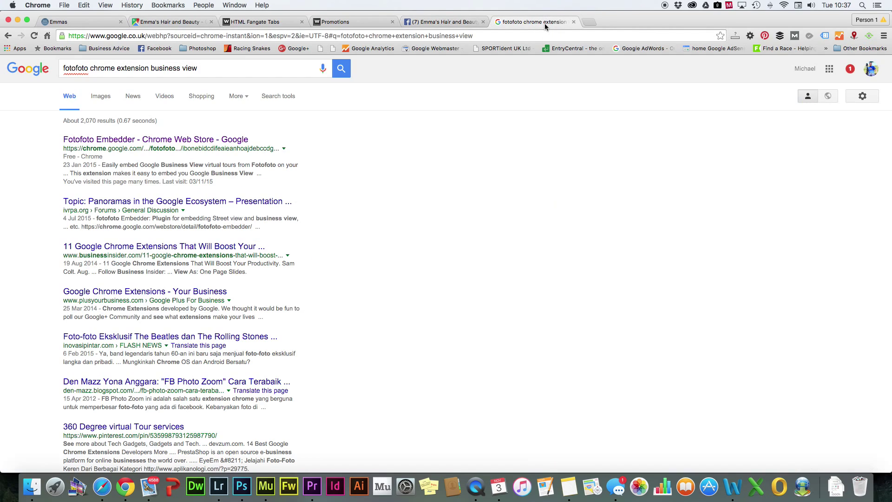
# Step: View the already-added Fotofoto Embedder listing in the Chrome Web Store, then close it
pyautogui.click(96, 143)
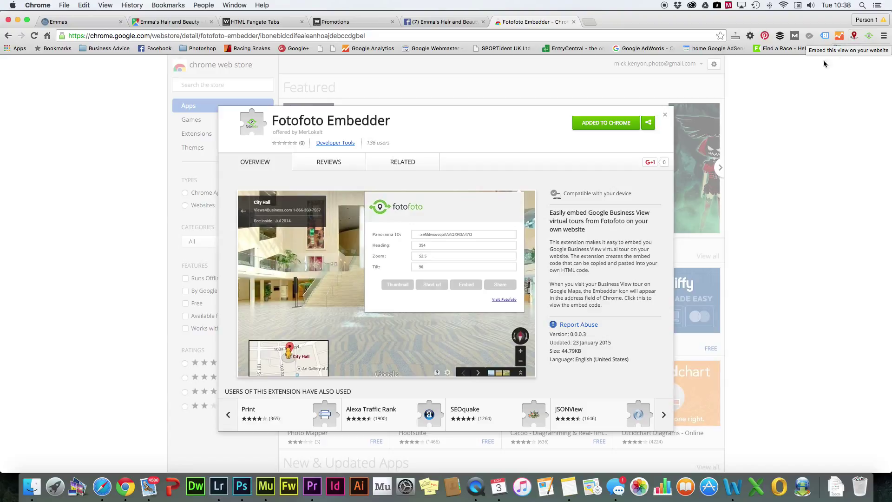
pyautogui.click(665, 117)
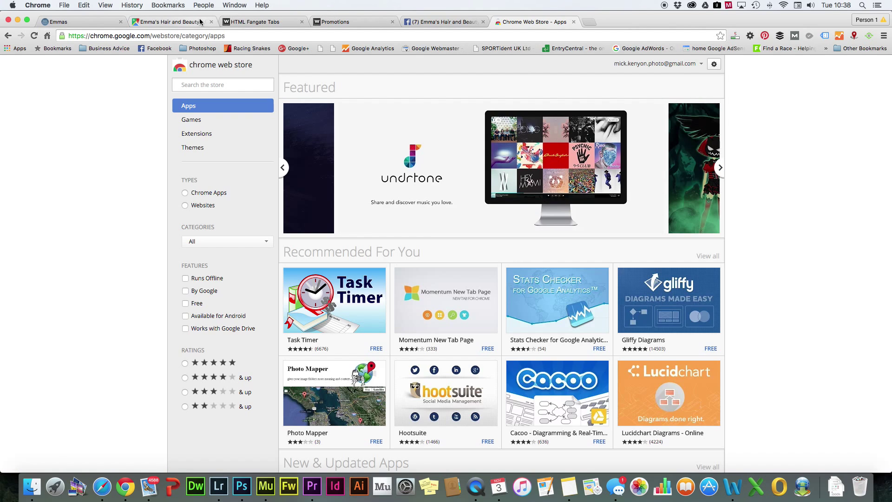
pyautogui.click(162, 22)
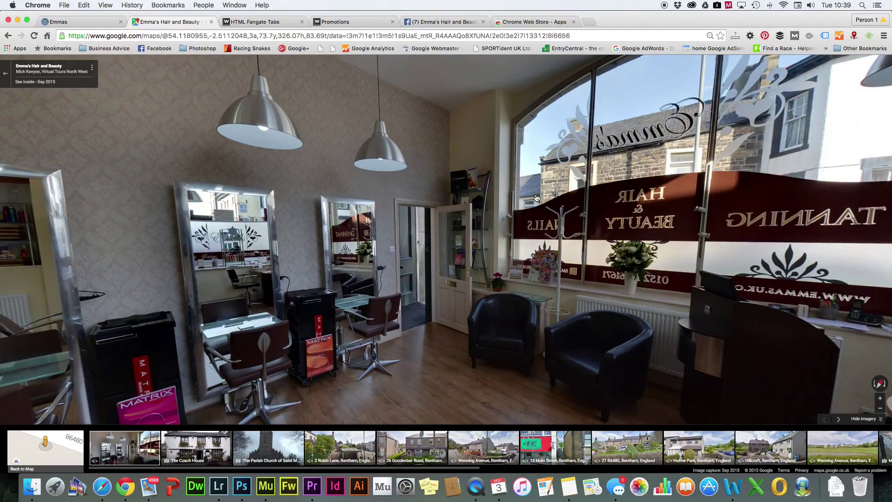
# Step: Turn the Emma's Hair and Beauty Street View so the mirrors and door sit centre-left
pyautogui.moveTo(566, 202); pyautogui.dragTo(599, 198)
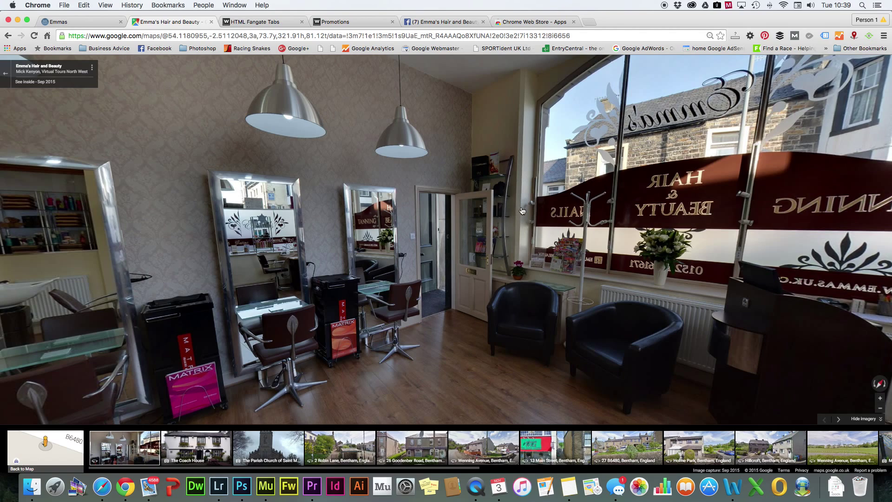
pyautogui.moveTo(402, 249); pyautogui.dragTo(431, 242)
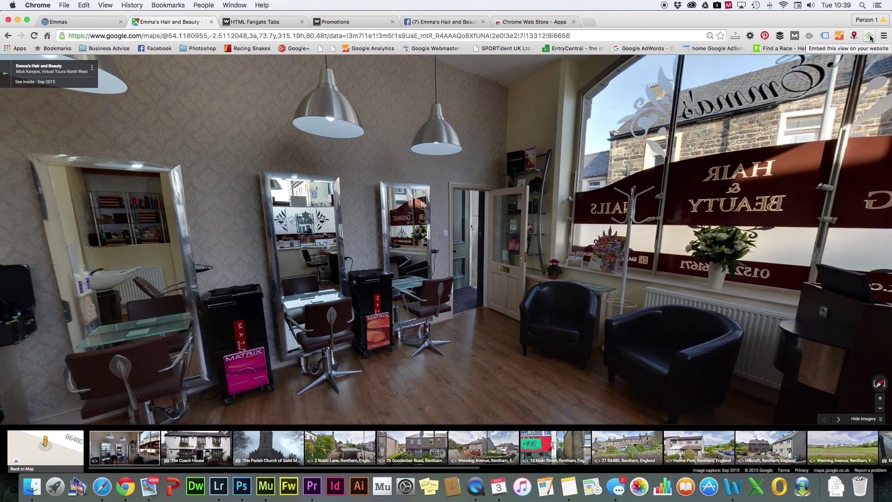
# Step: Generate the panorama's Fotofoto embed code at 640 x 360 and select all of it
pyautogui.click(868, 36)
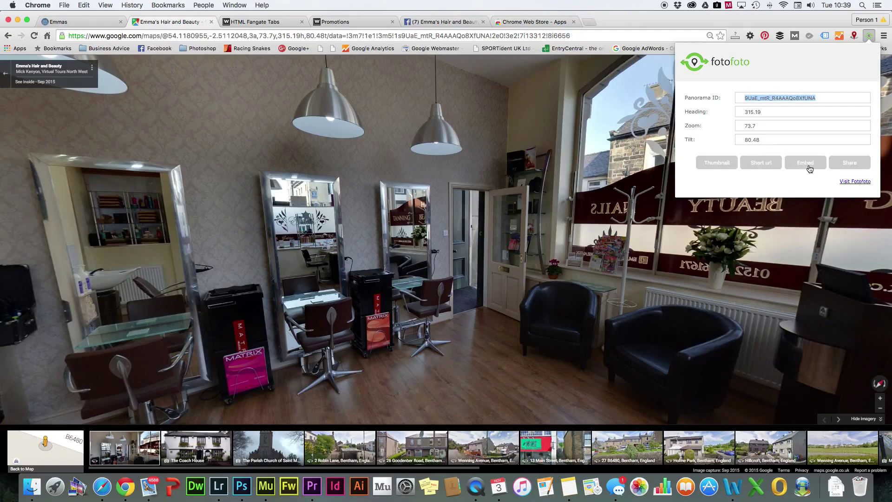
pyautogui.click(808, 166)
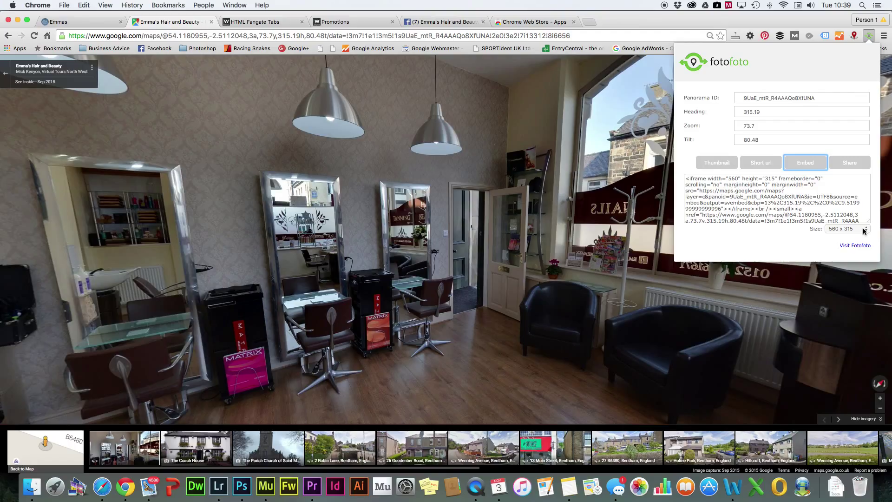
pyautogui.click(864, 231)
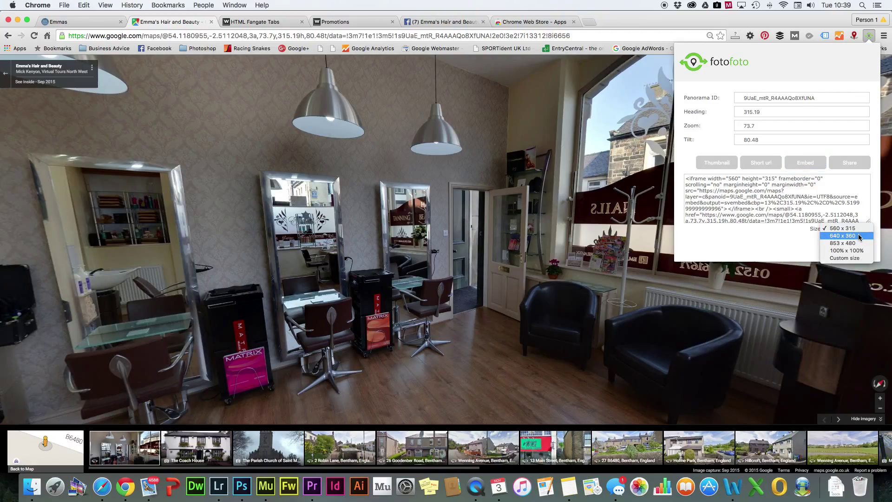
pyautogui.click(859, 237)
pyautogui.moveTo(686, 181); pyautogui.dragTo(767, 230)
pyautogui.press('super+c')
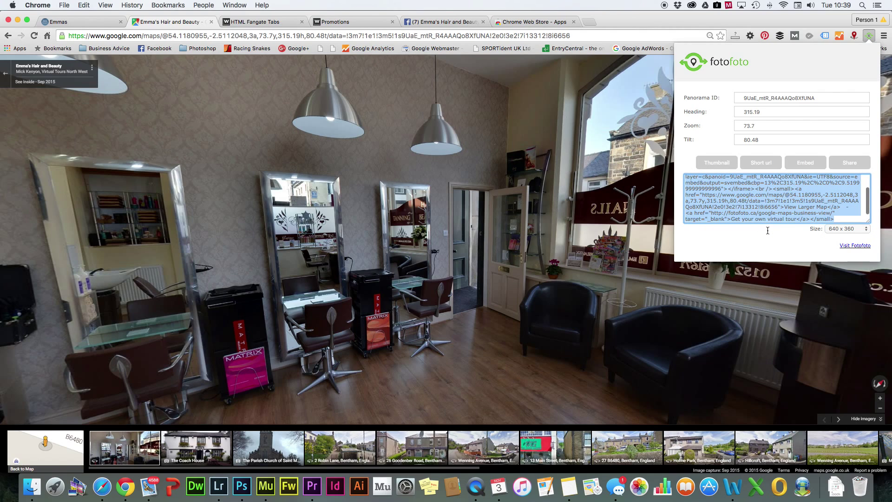
pyautogui.click(426, 22)
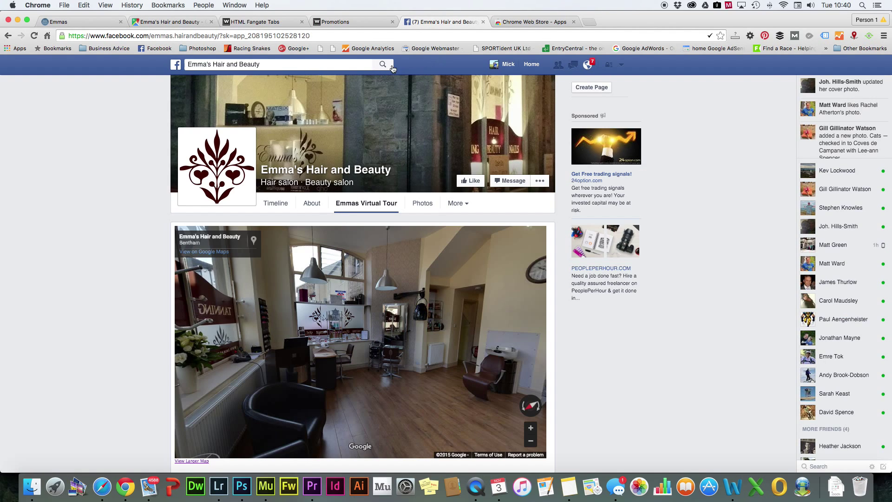
# Step: Act as the Website Design and Photography page and search Facebook for 'woobox'
pyautogui.click(621, 65)
pyautogui.click(585, 108)
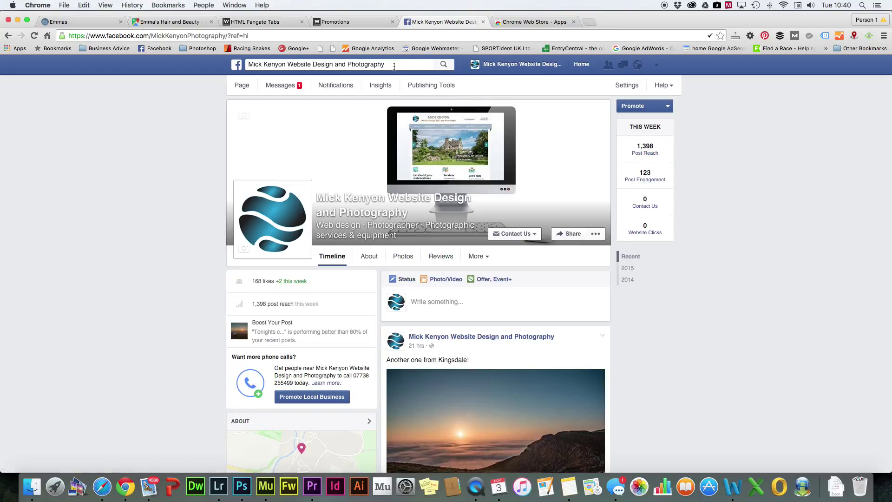
pyautogui.click(392, 65)
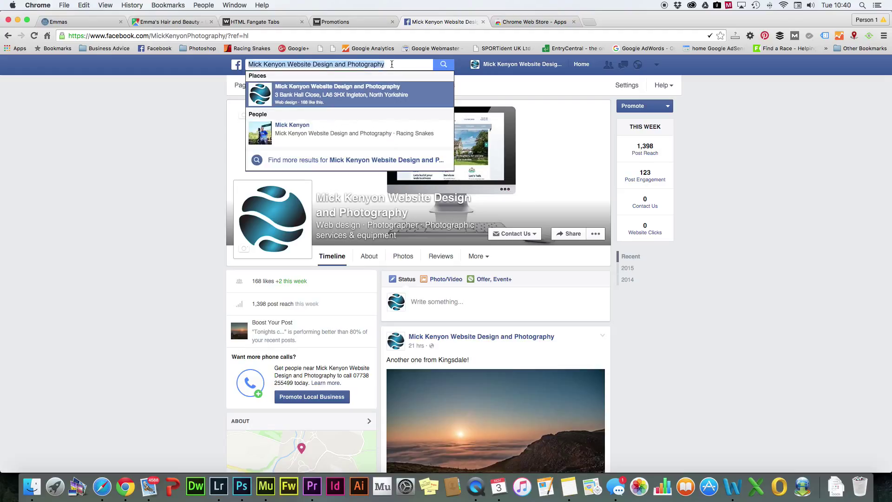
pyautogui.write('w')
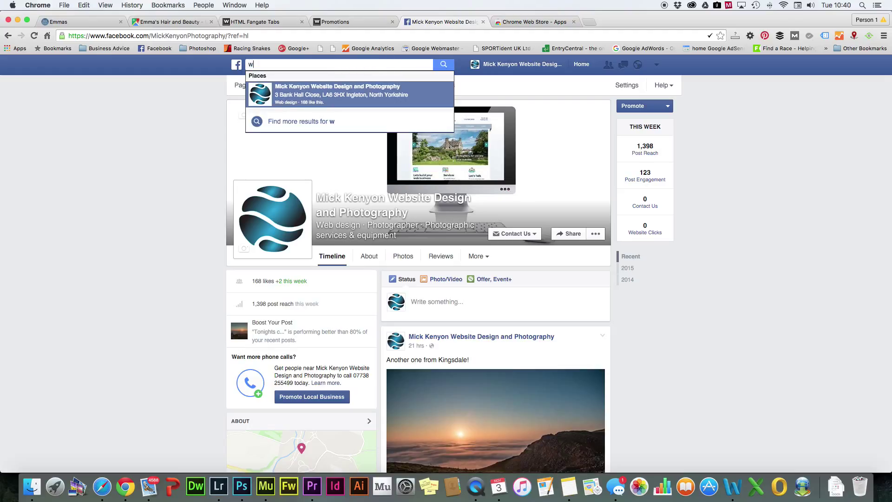
pyautogui.write('oobox')
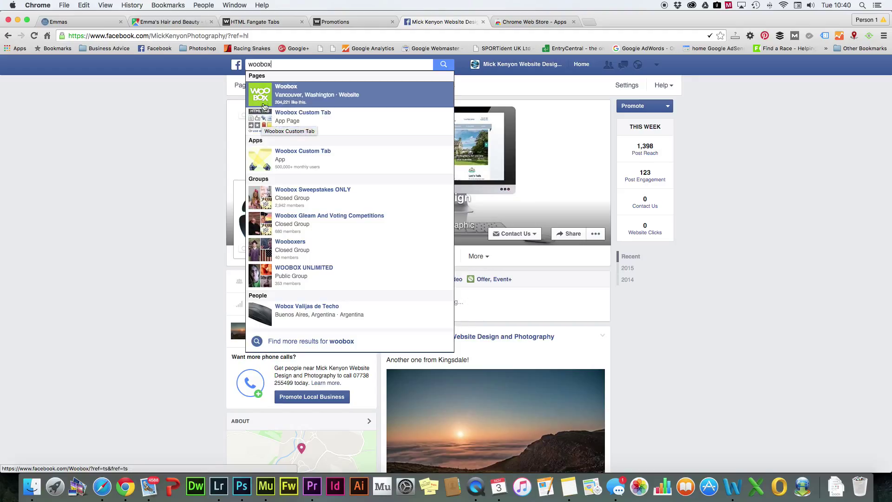
# Step: Open Woobox's Free Custom Tab app and start installing it as a page tab
pyautogui.click(274, 100)
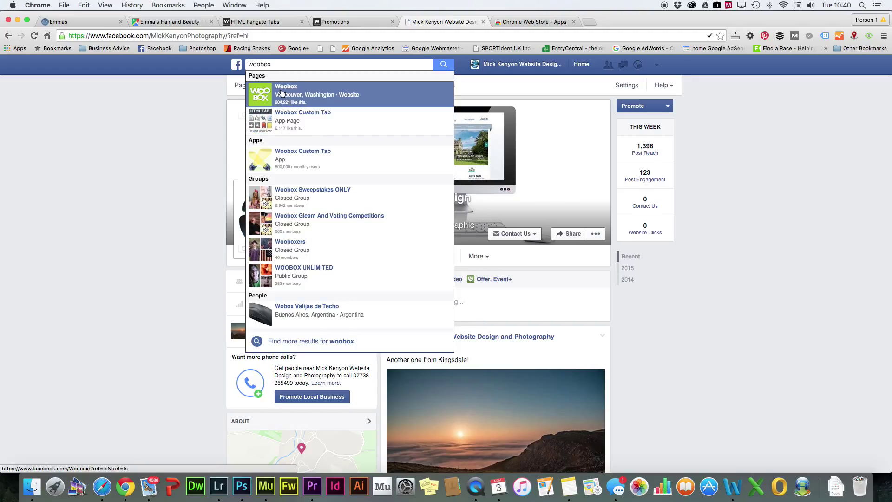
pyautogui.scroll(-3, 354, 185)
pyautogui.scroll(-1, 354, 186)
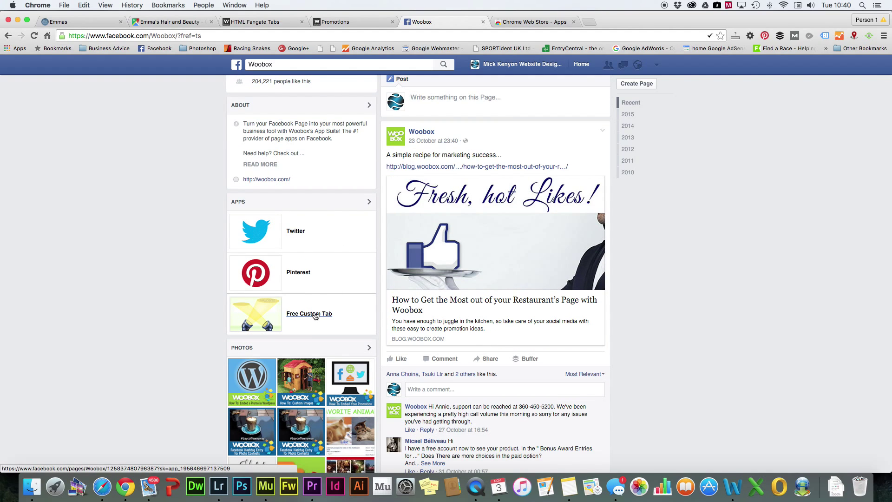
pyautogui.click(315, 315)
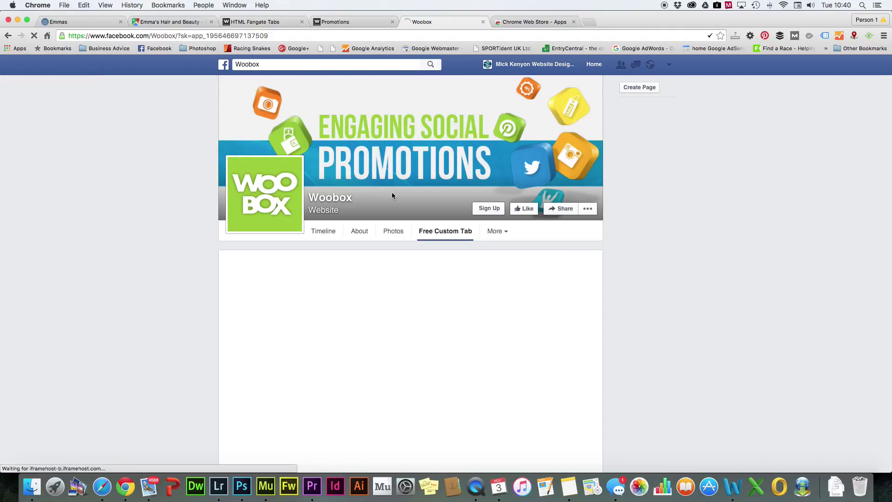
pyautogui.scroll(-4, 391, 192)
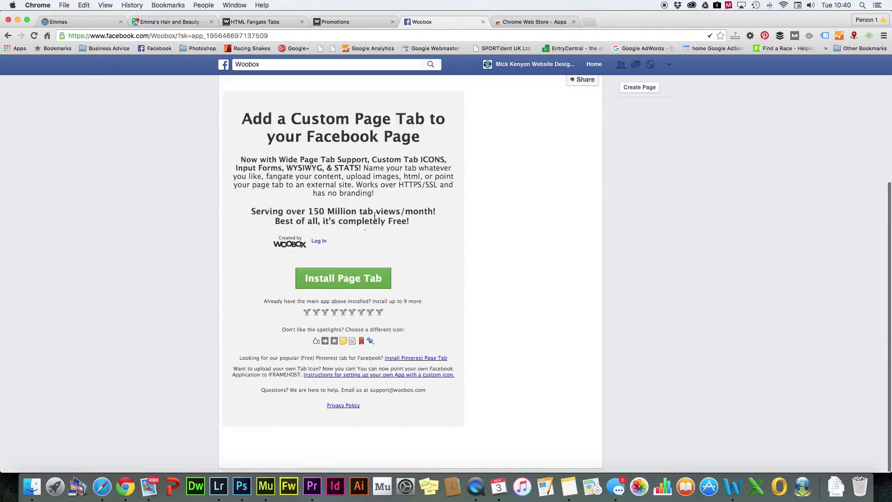
pyautogui.click(325, 281)
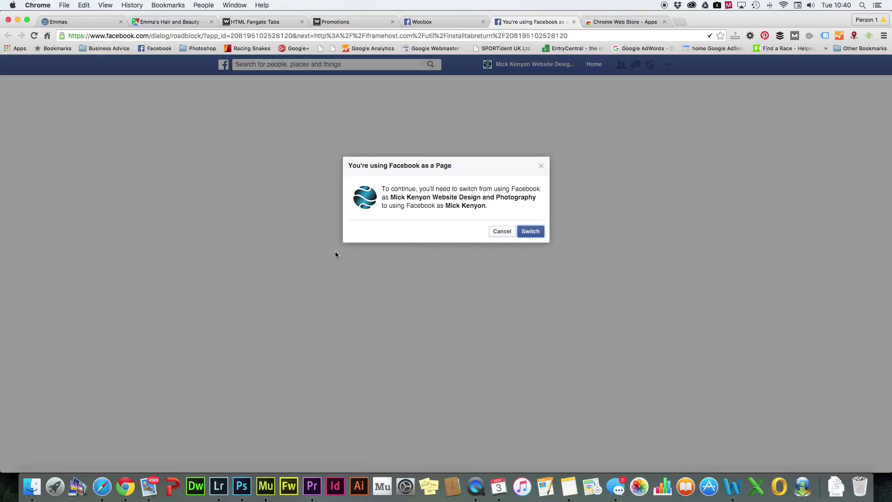
# Step: Switch to the personal profile and add the Woobox Custom Tab to the Website Design and Photography page
pyautogui.click(536, 232)
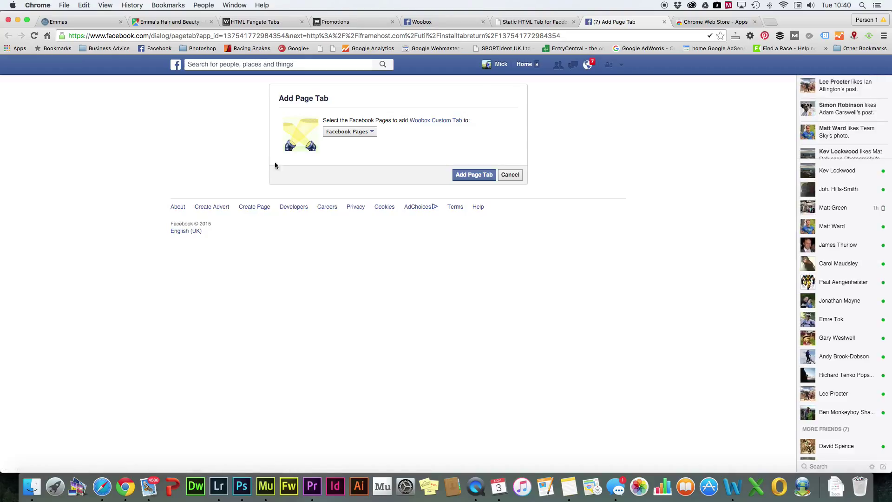
pyautogui.click(373, 133)
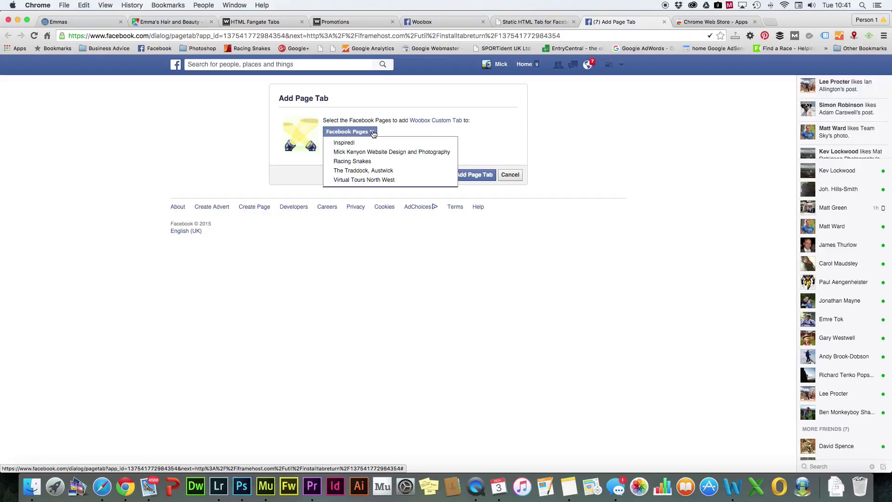
pyautogui.click(371, 153)
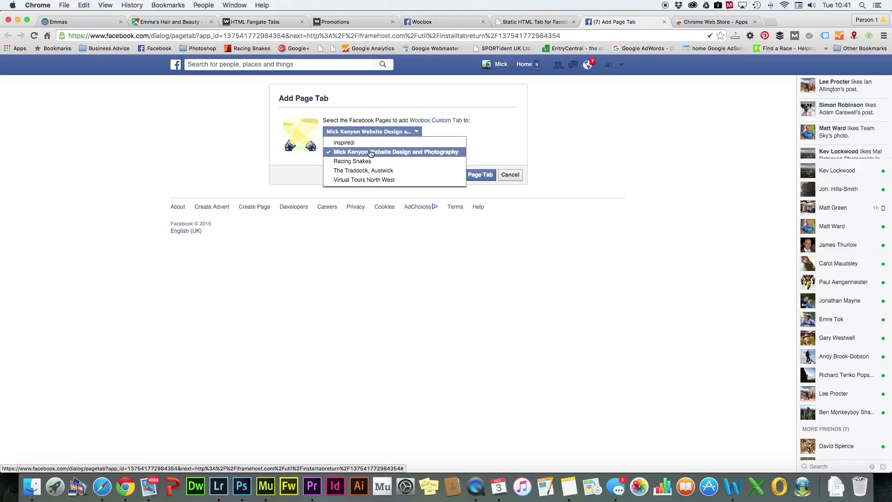
pyautogui.click(480, 177)
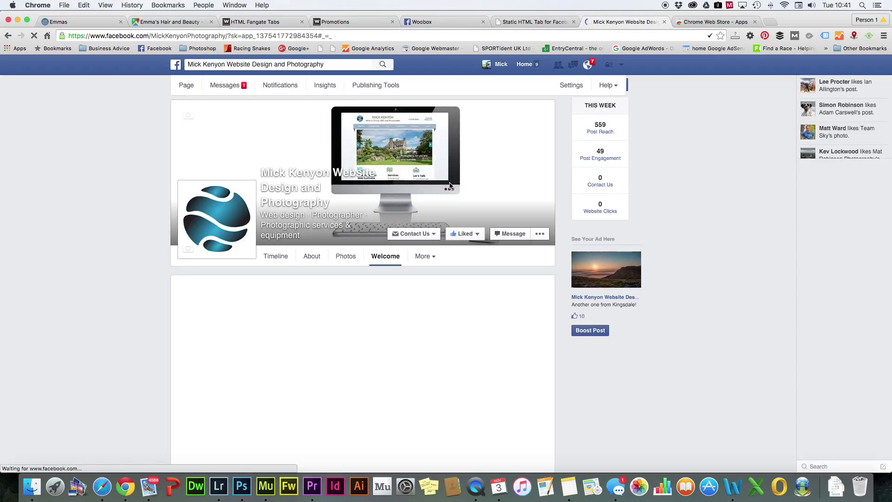
# Step: Start configuring the new Woobox page tab from its Tab Settings panel
pyautogui.scroll(-5, 449, 185)
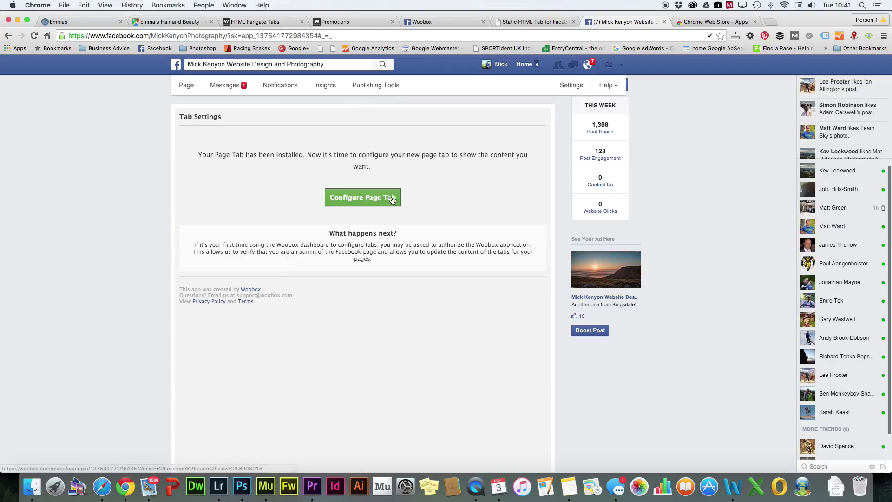
pyautogui.click(376, 199)
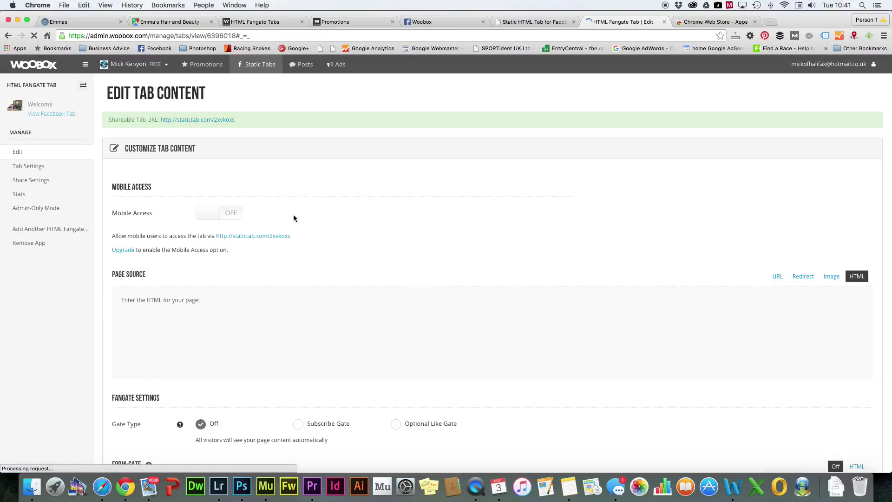
# Step: Paste the Google Maps virtual-tour iframe code into the tab's empty HTML source and save it
pyautogui.scroll(-3, 381, 211)
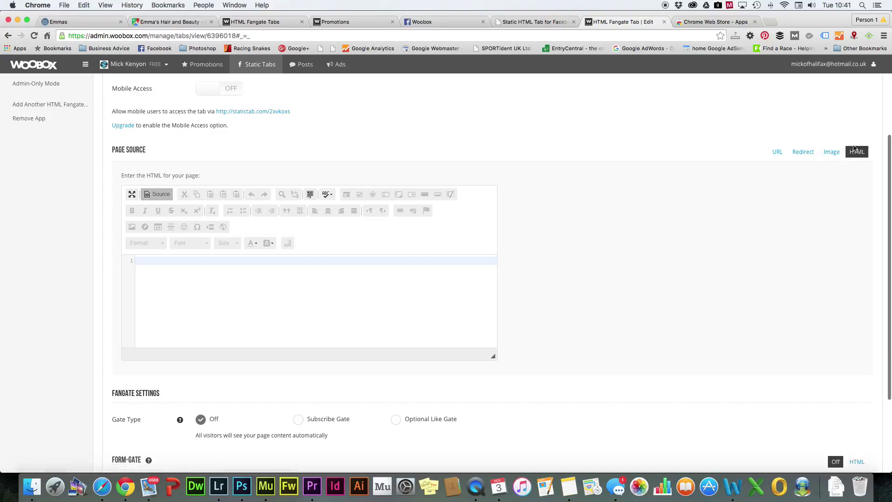
pyautogui.click(220, 260)
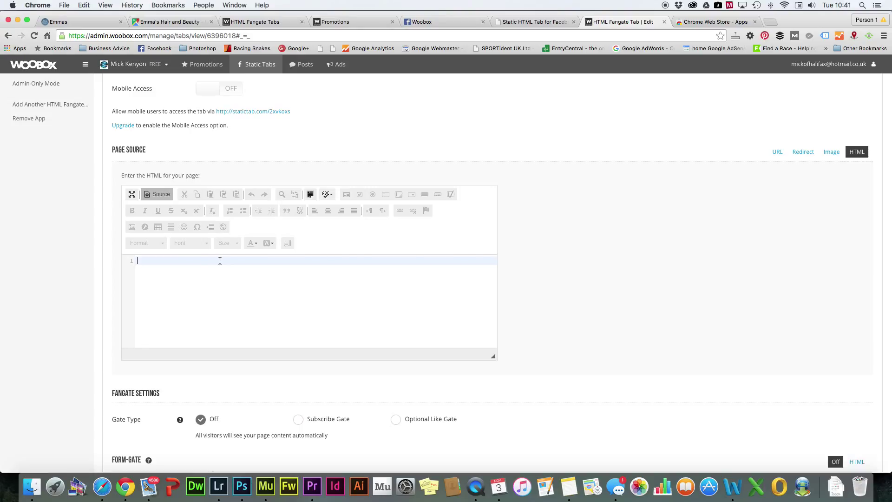
pyautogui.press('super+v')
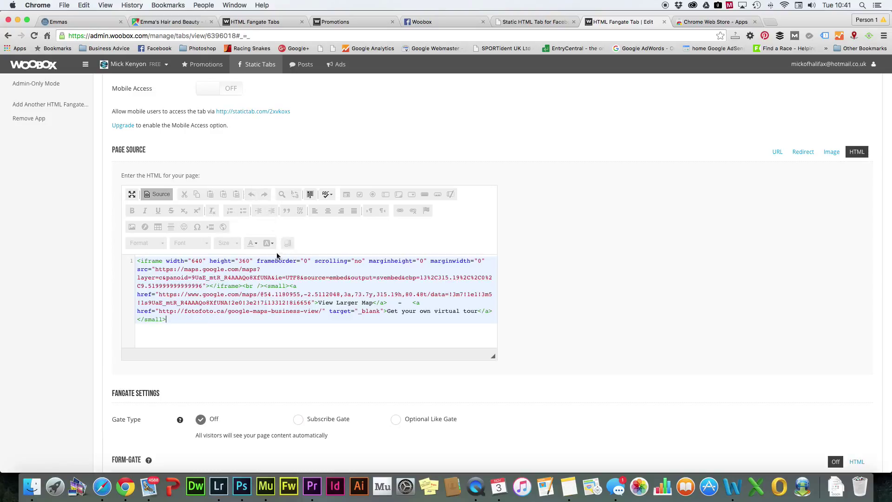
pyautogui.scroll(-3, 348, 259)
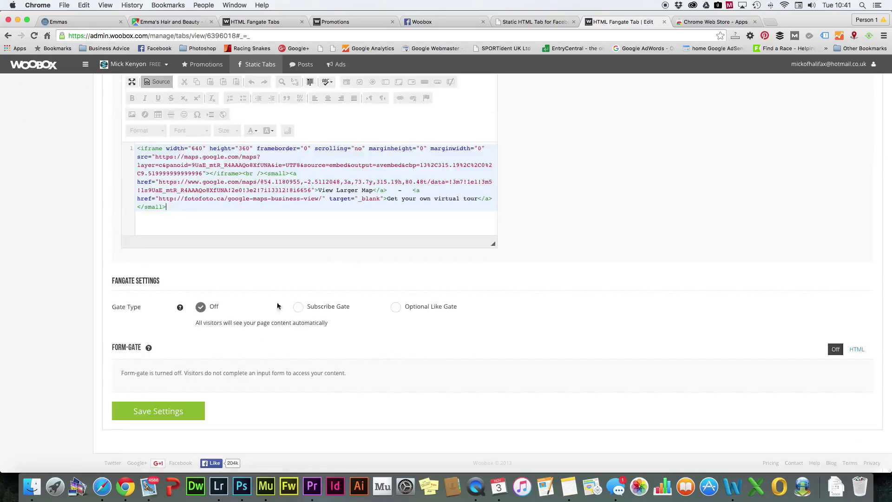
pyautogui.click(161, 414)
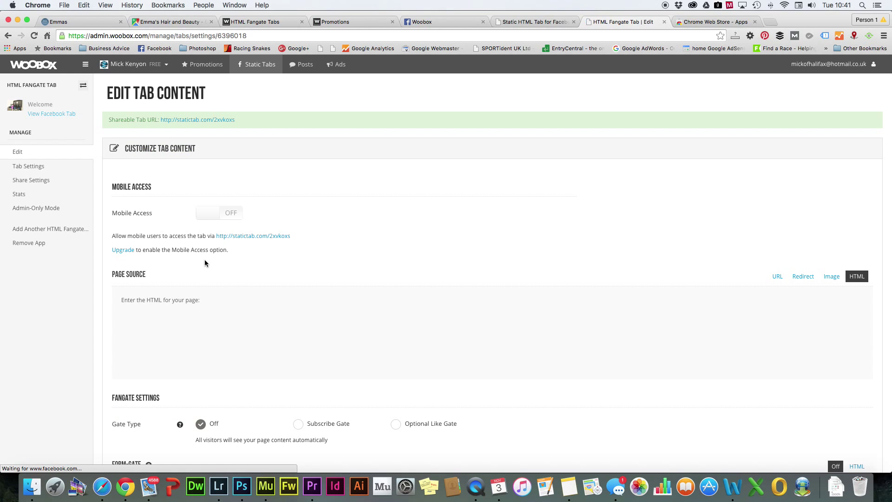
pyautogui.scroll(-3, 186, 348)
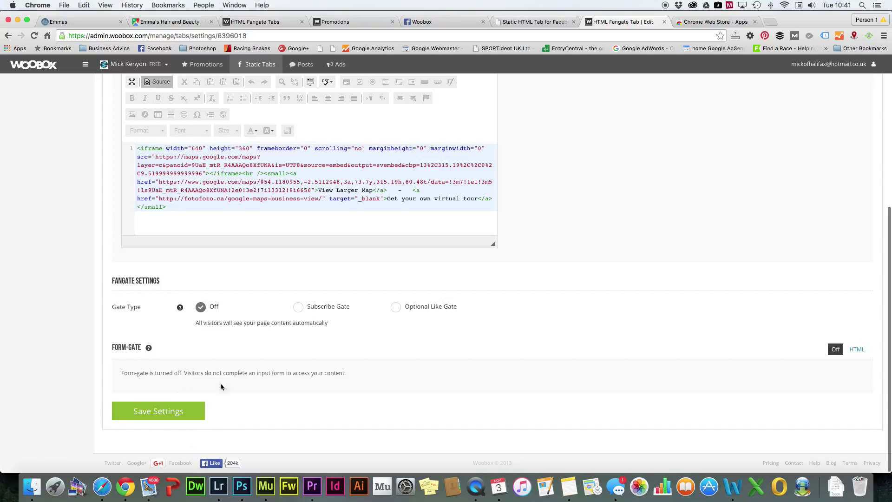
pyautogui.scroll(5, 221, 386)
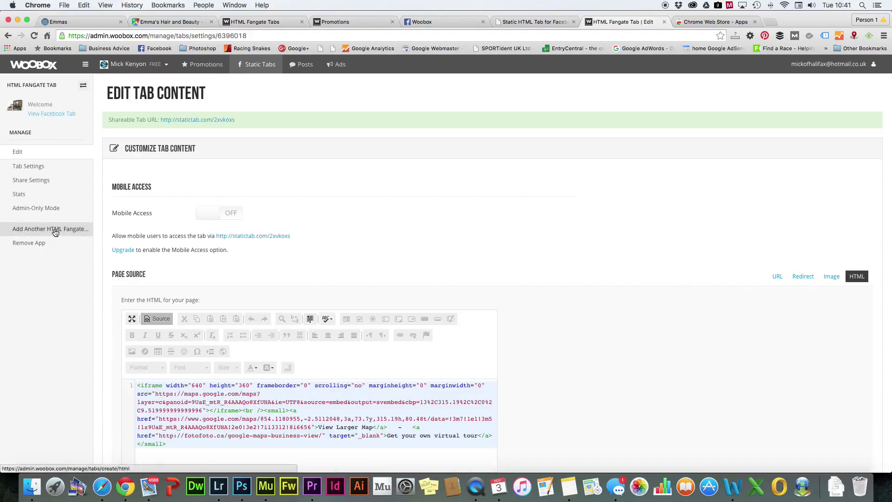
pyautogui.click(30, 167)
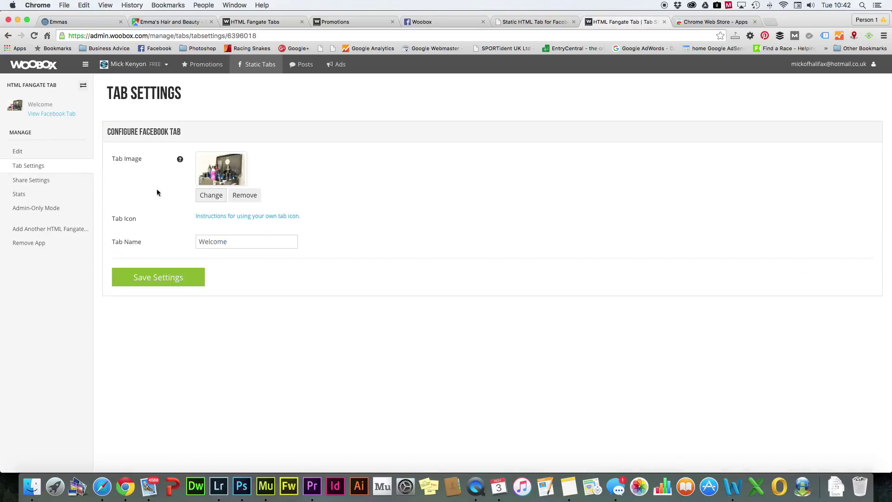
# Step: Set the Woobox tab image to the Desktop screenshot 'Screen Shot 2015-11-03 at 10.04.52'
pyautogui.click(205, 197)
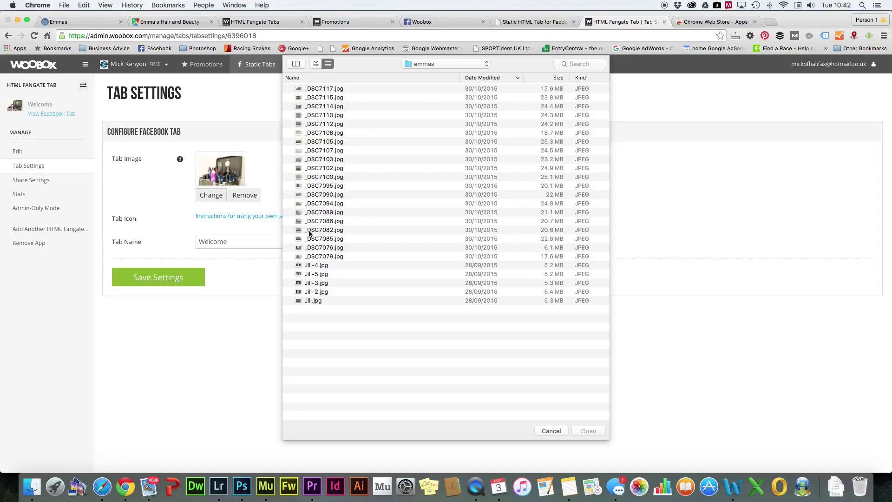
pyautogui.click(478, 62)
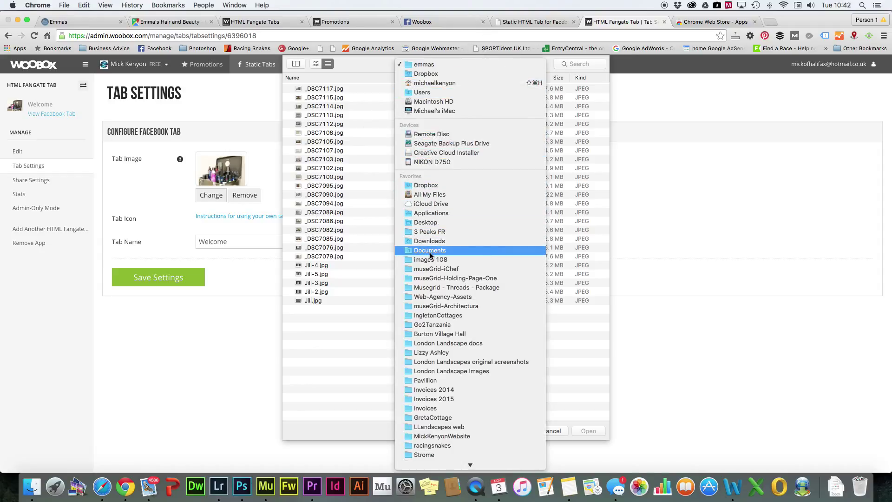
pyautogui.click(427, 223)
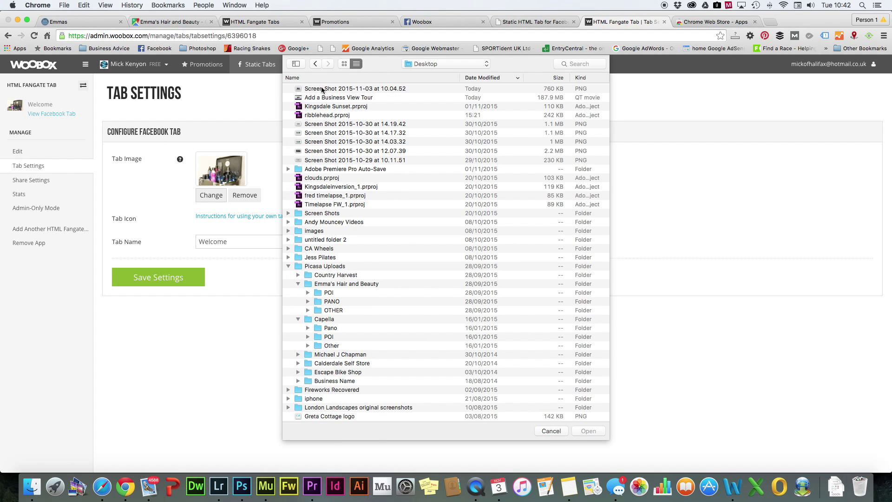
pyautogui.click(321, 88)
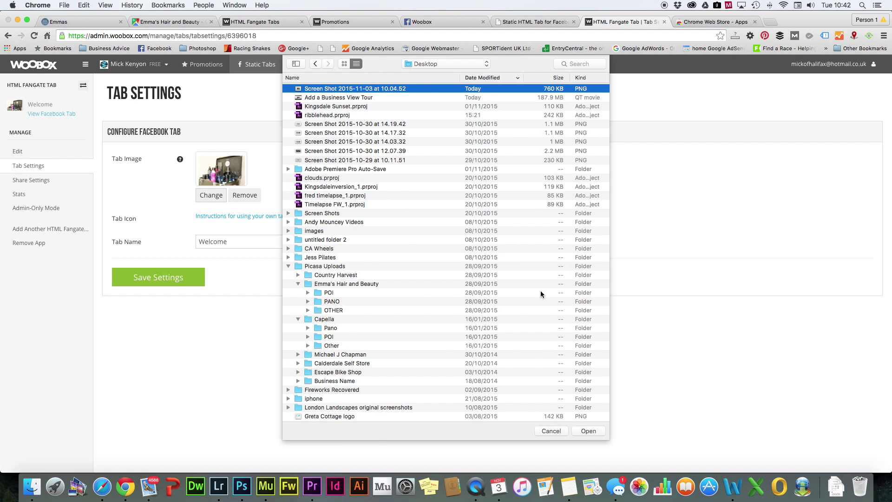
pyautogui.click(592, 429)
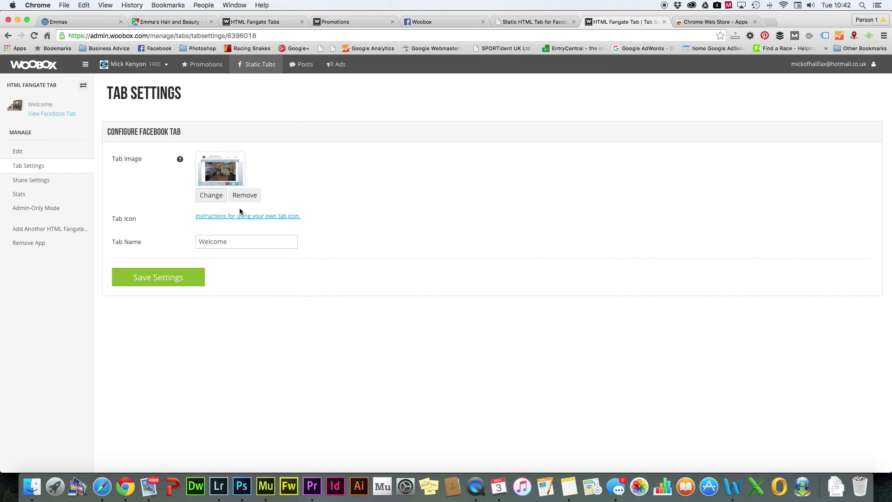
# Step: Rename the tab from Welcome to 'Example Virtual Tour' and save the settings
pyautogui.click(233, 240)
pyautogui.moveTo(233, 240); pyautogui.dragTo(183, 240)
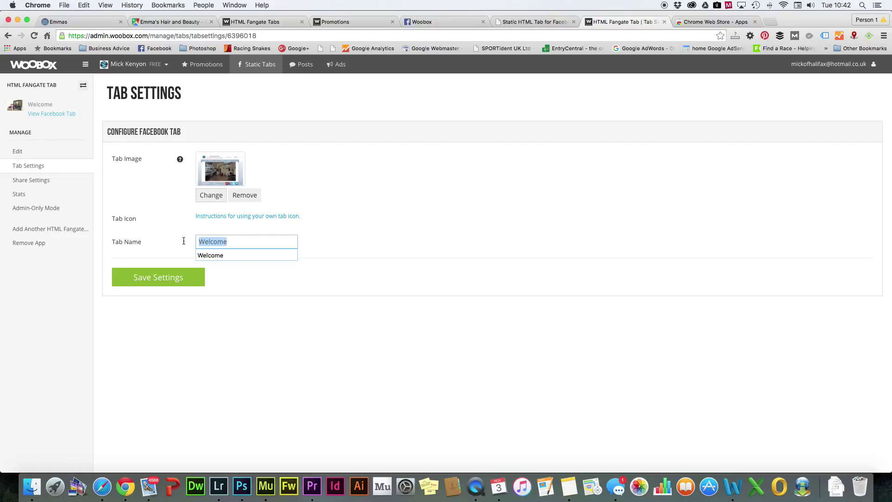
pyautogui.write('Example Virtual Tour')
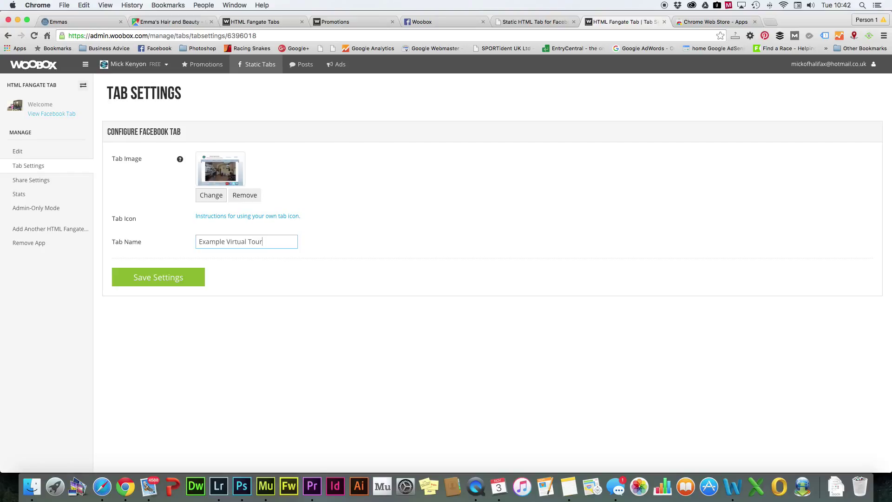
pyautogui.click(144, 279)
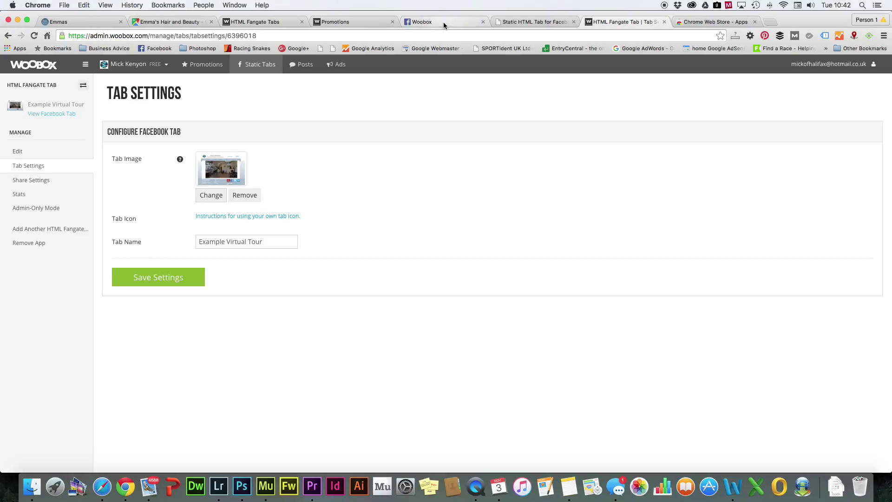
# Step: Close the Woobox tab, switch Facebook to the business page, and find its apps list
pyautogui.click(483, 22)
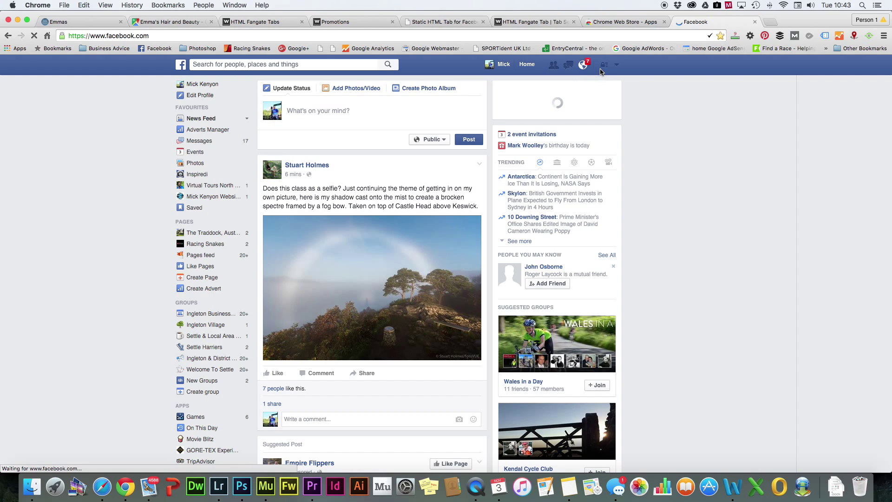
pyautogui.click(617, 66)
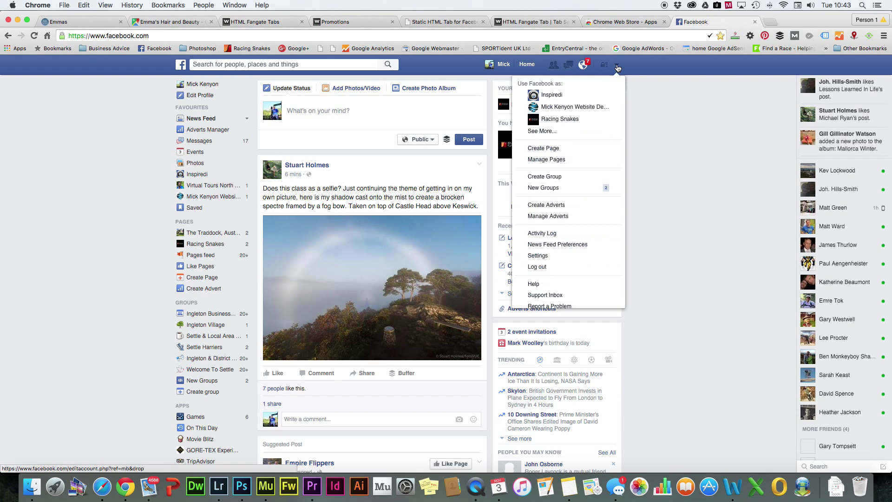
pyautogui.click(580, 110)
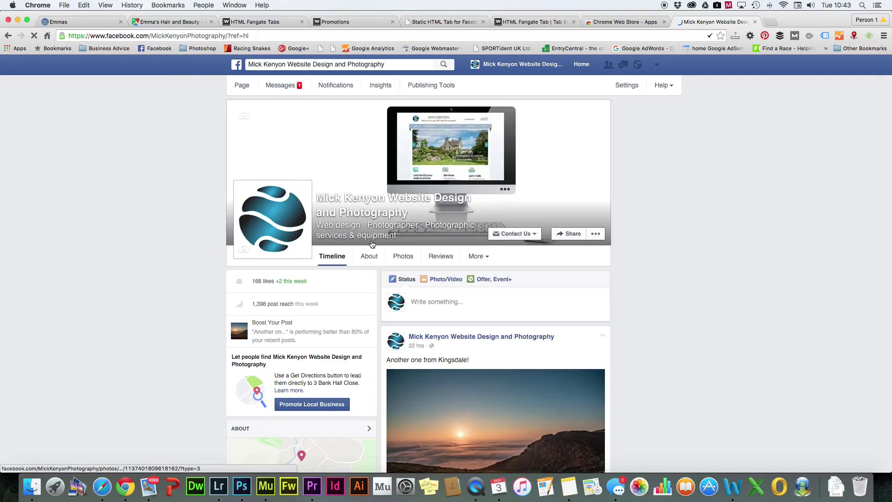
pyautogui.scroll(-10, 371, 244)
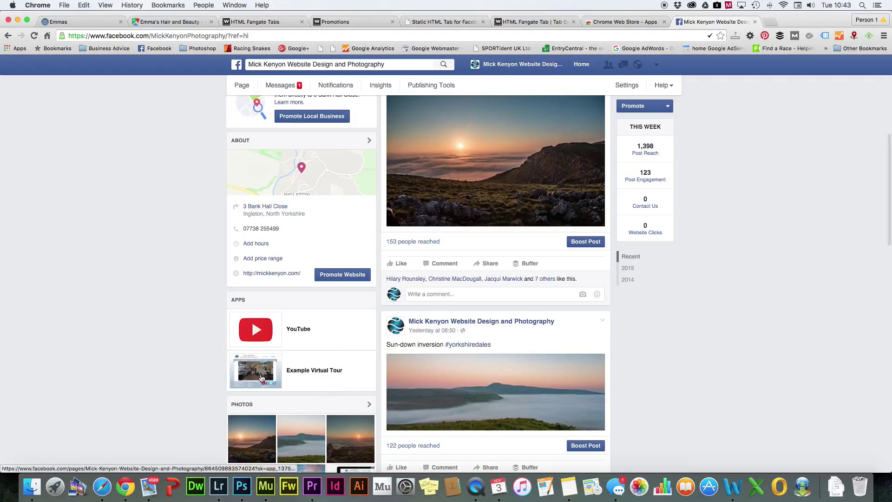
pyautogui.scroll(9, 383, 163)
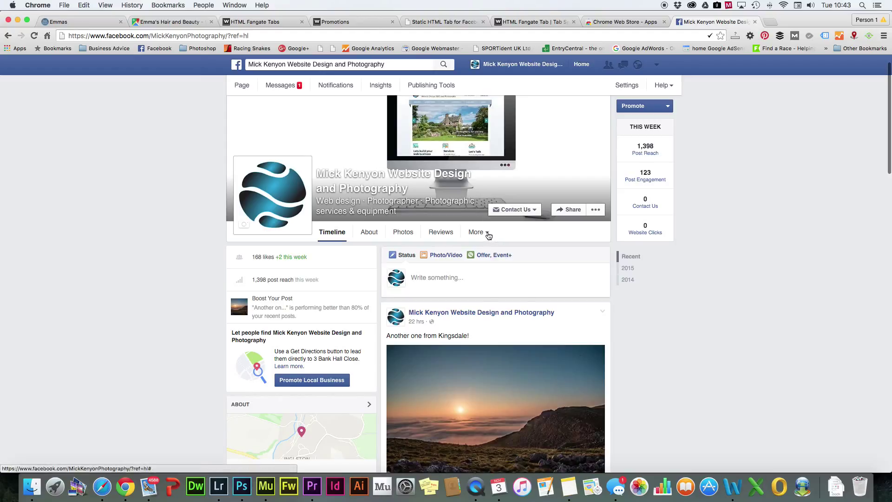
pyautogui.click(488, 234)
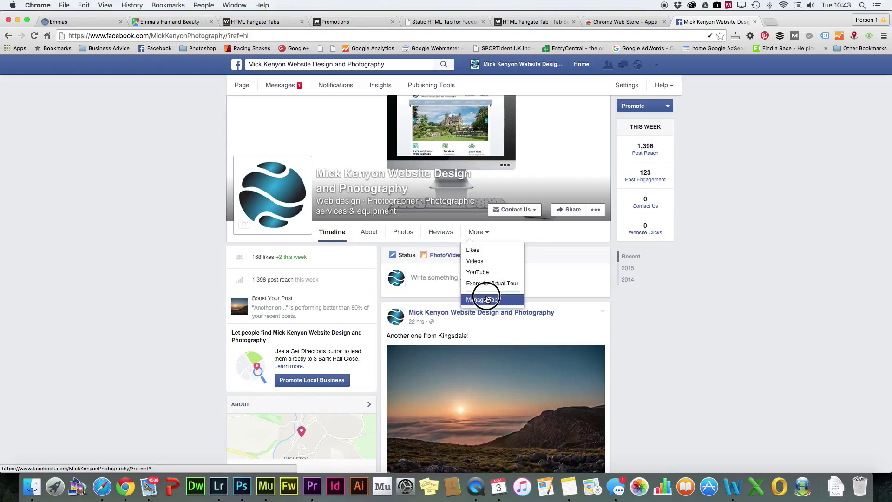
# Step: Reorder the tabs so Example Virtual Tour follows About, save, and open that tab
pyautogui.click(487, 299)
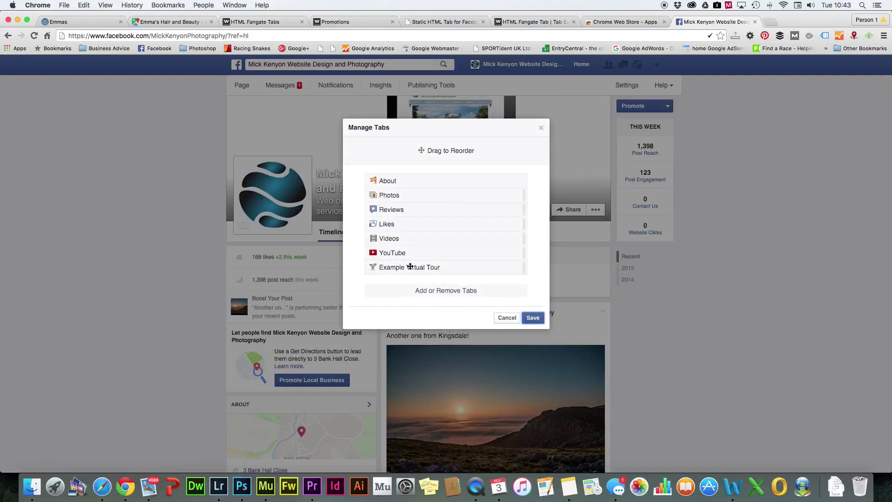
pyautogui.moveTo(409, 267); pyautogui.dragTo(407, 194)
pyautogui.click(532, 318)
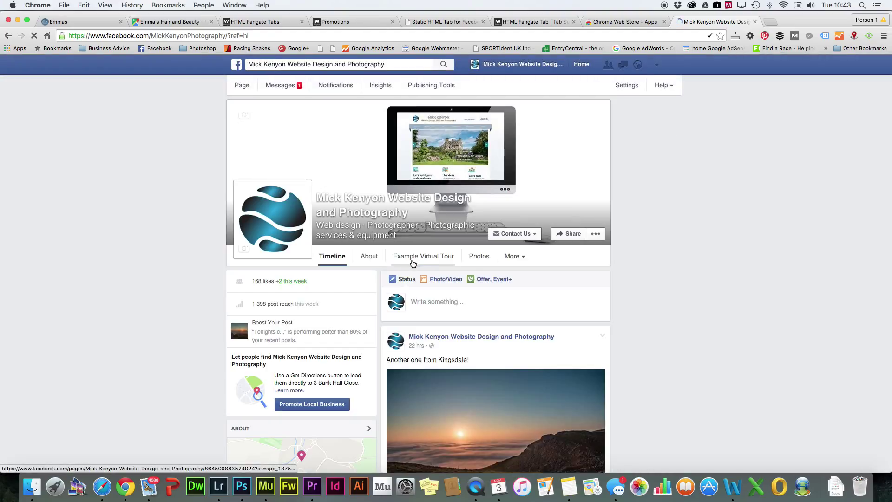
pyautogui.scroll(-3, 676, 327)
pyautogui.scroll(-2, 675, 328)
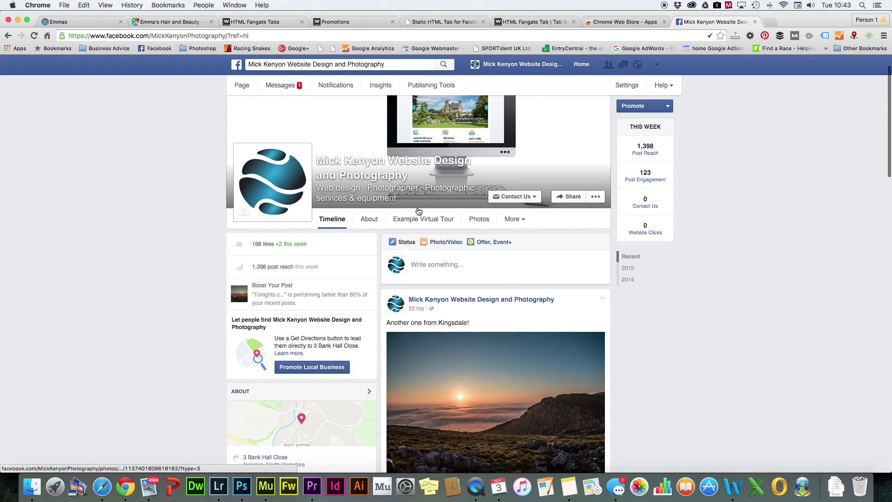
pyautogui.click(418, 219)
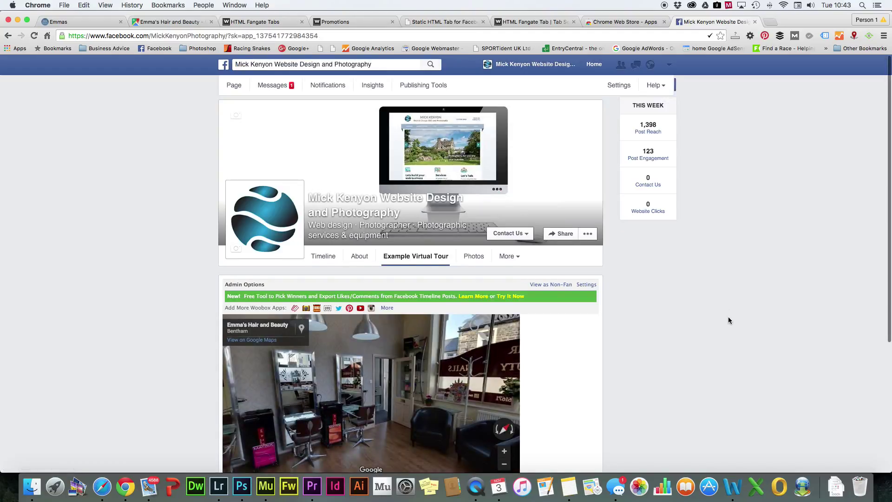
# Step: Turn the embedded salon panorama toward the glass door and look around the interior
pyautogui.scroll(-3, 728, 319)
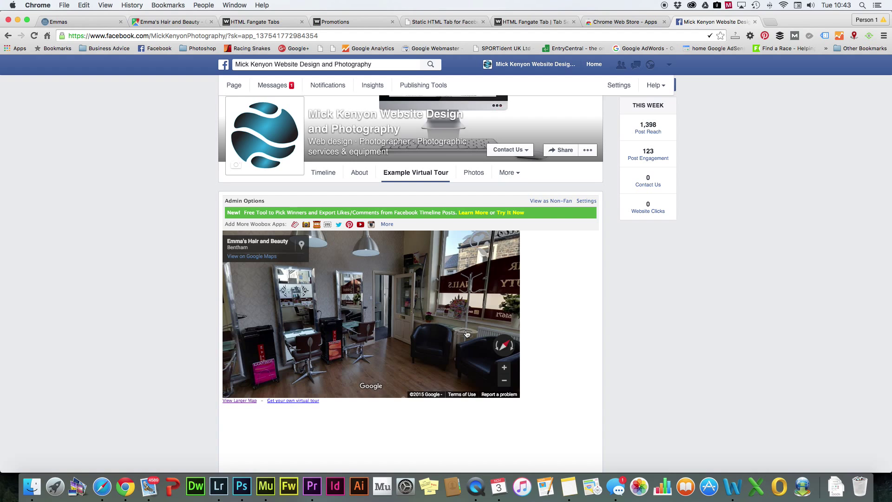
pyautogui.click(400, 298)
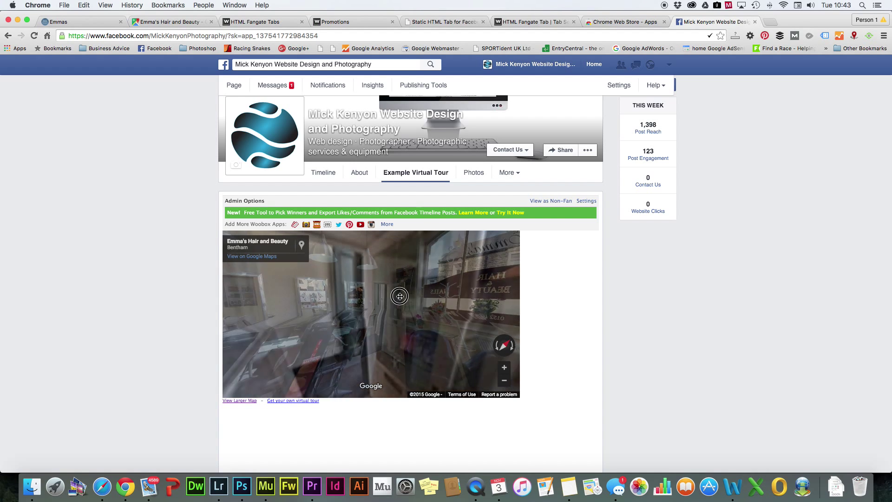
pyautogui.moveTo(372, 302); pyautogui.dragTo(594, 342)
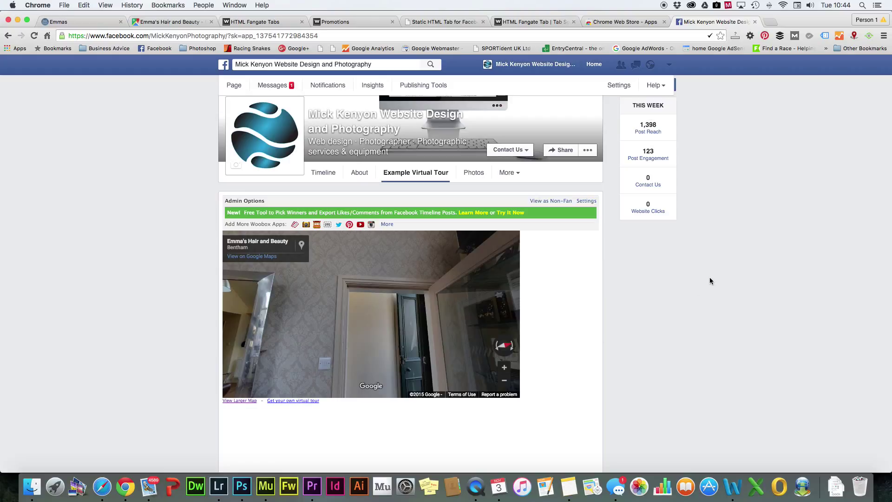